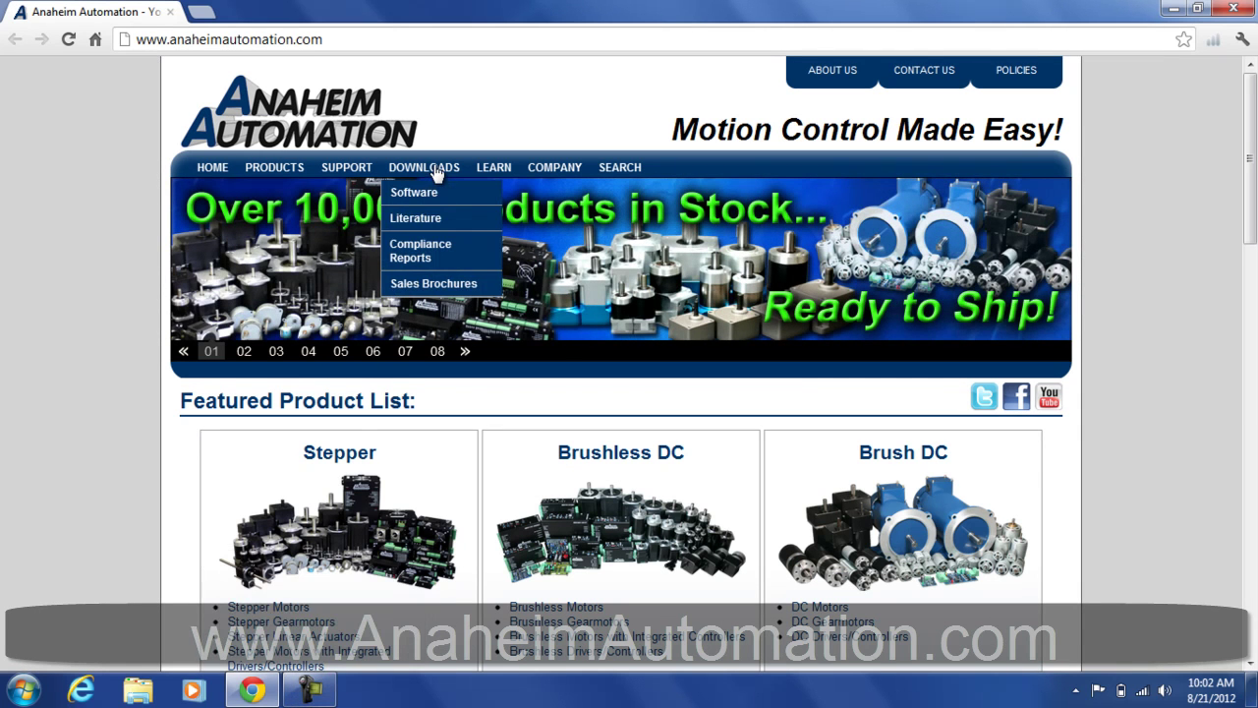
# - Download the SMC60WIN v2.01 package for the PCL601 from Anaheim Automation's software page, then minimize Chrome
pyautogui.click(441, 193)
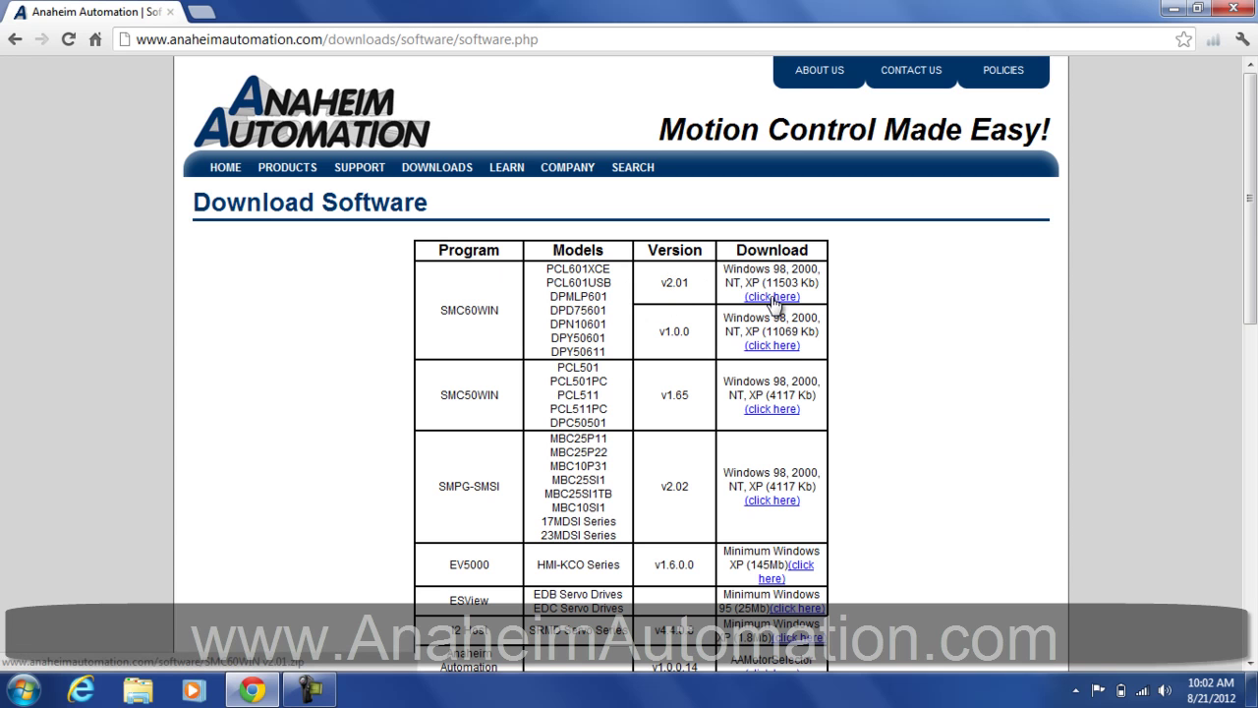
pyautogui.click(773, 297)
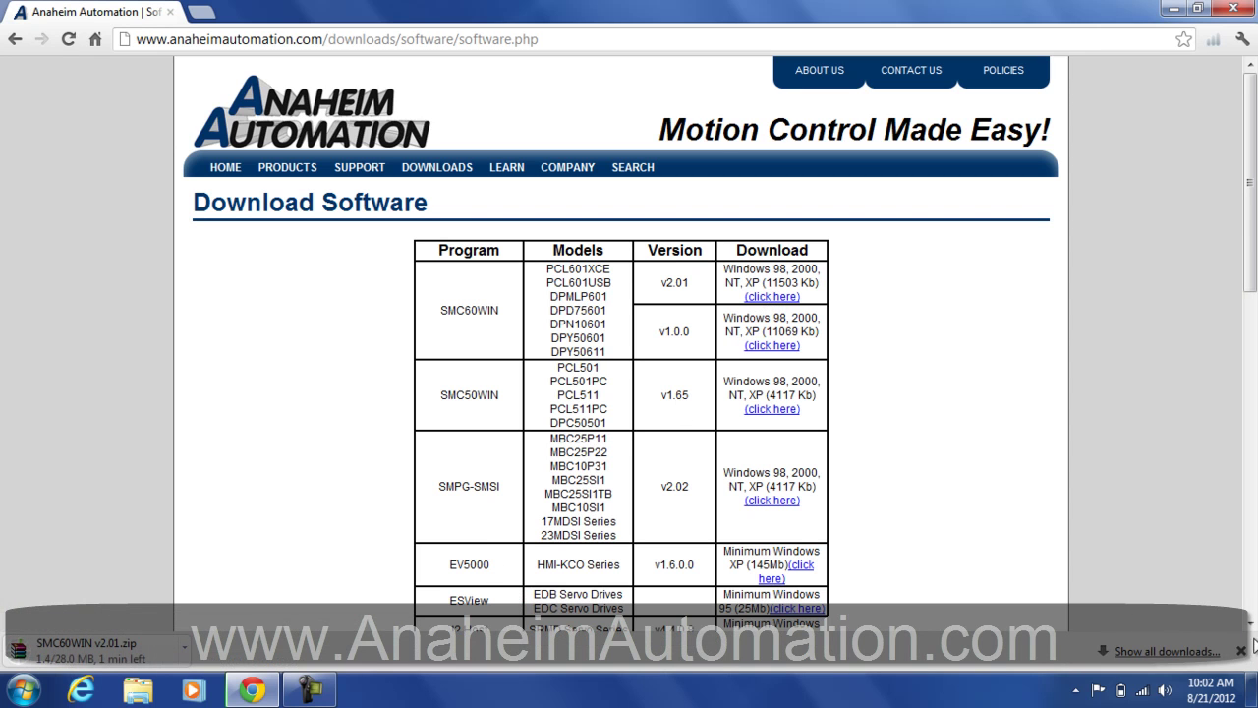
pyautogui.click(1242, 651)
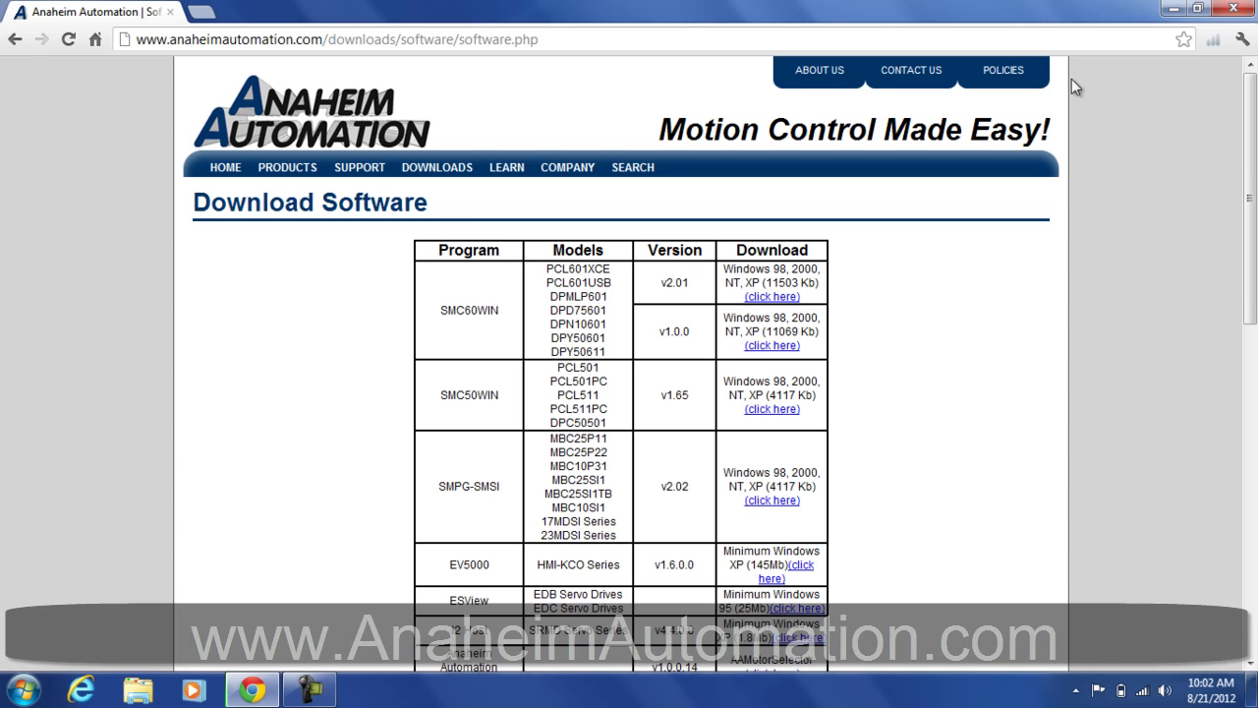
pyautogui.click(1169, 11)
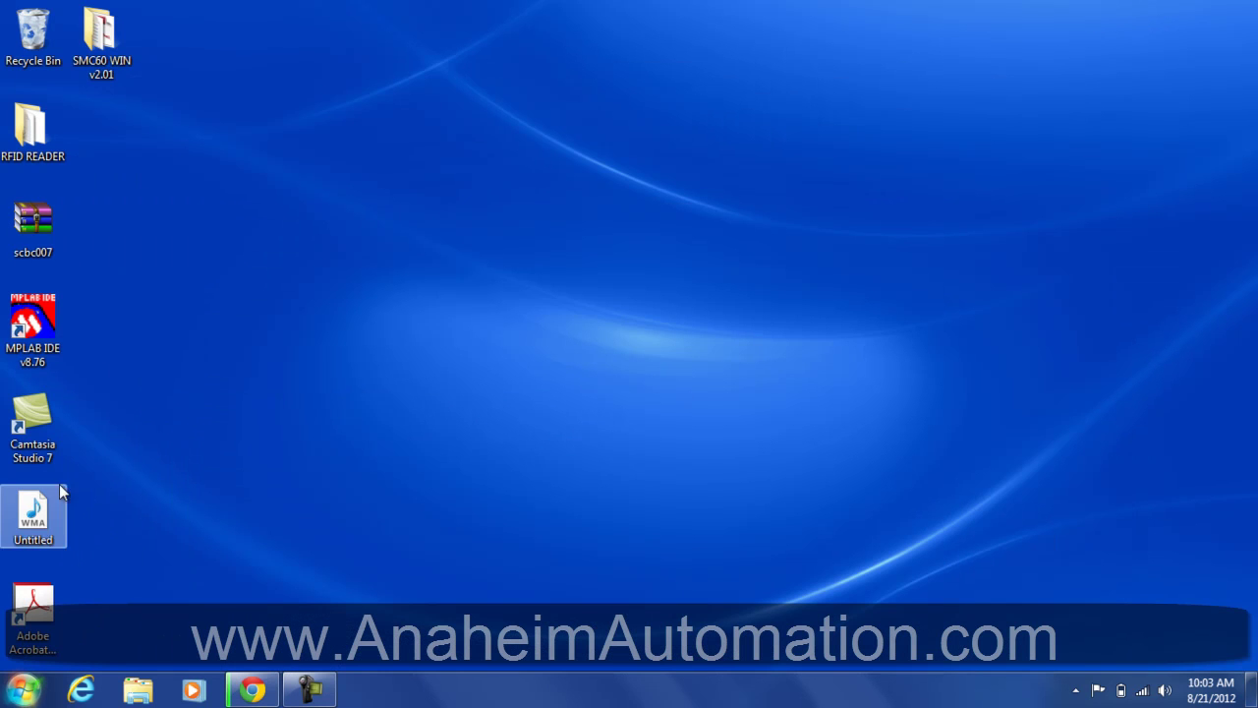
# - Extract the SMC60WIN v2.01 zip in Downloads into the SMC60 WIN v2.01 folder on the desktop
pyautogui.click(155, 696)
pyautogui.click(76, 138)
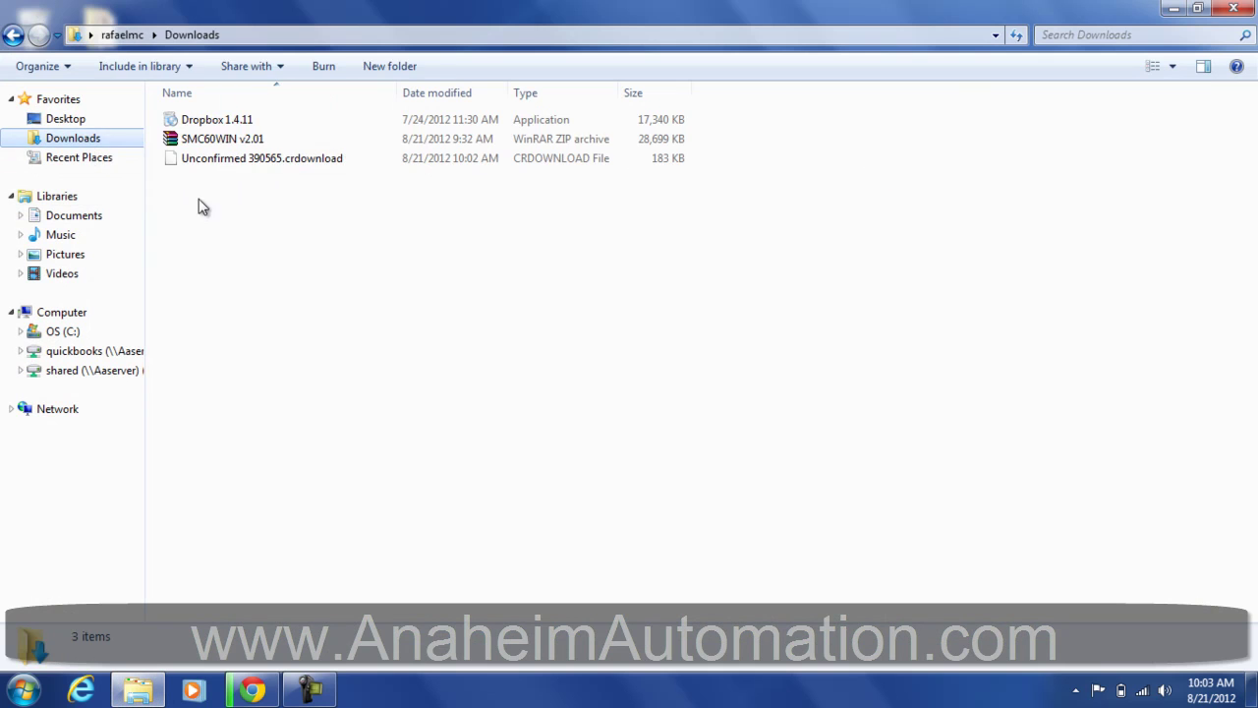
pyautogui.rightClick(236, 139)
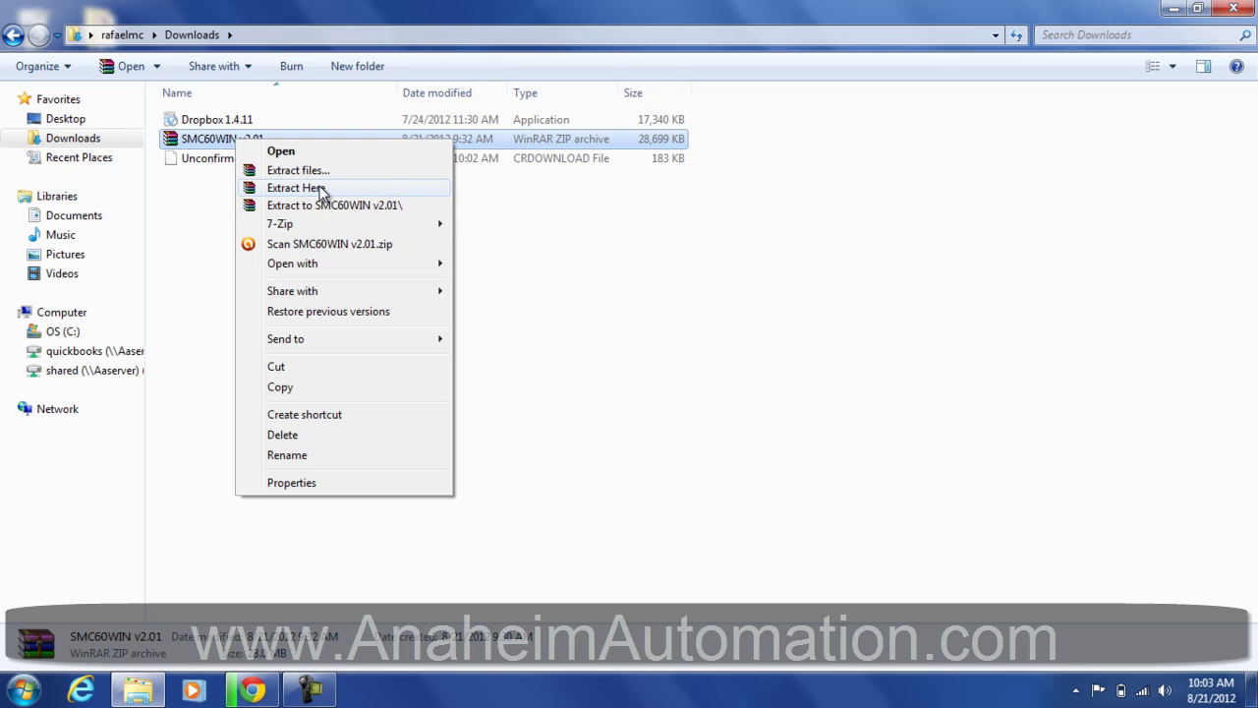
pyautogui.click(312, 171)
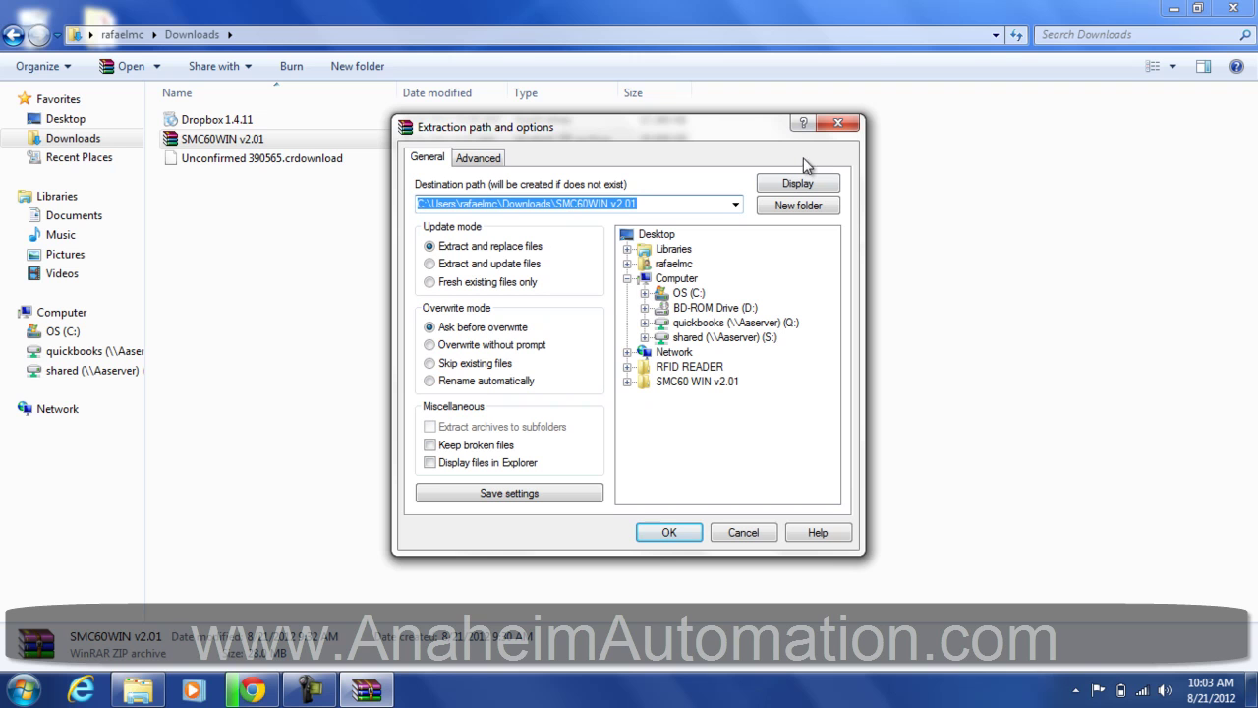
pyautogui.click(676, 382)
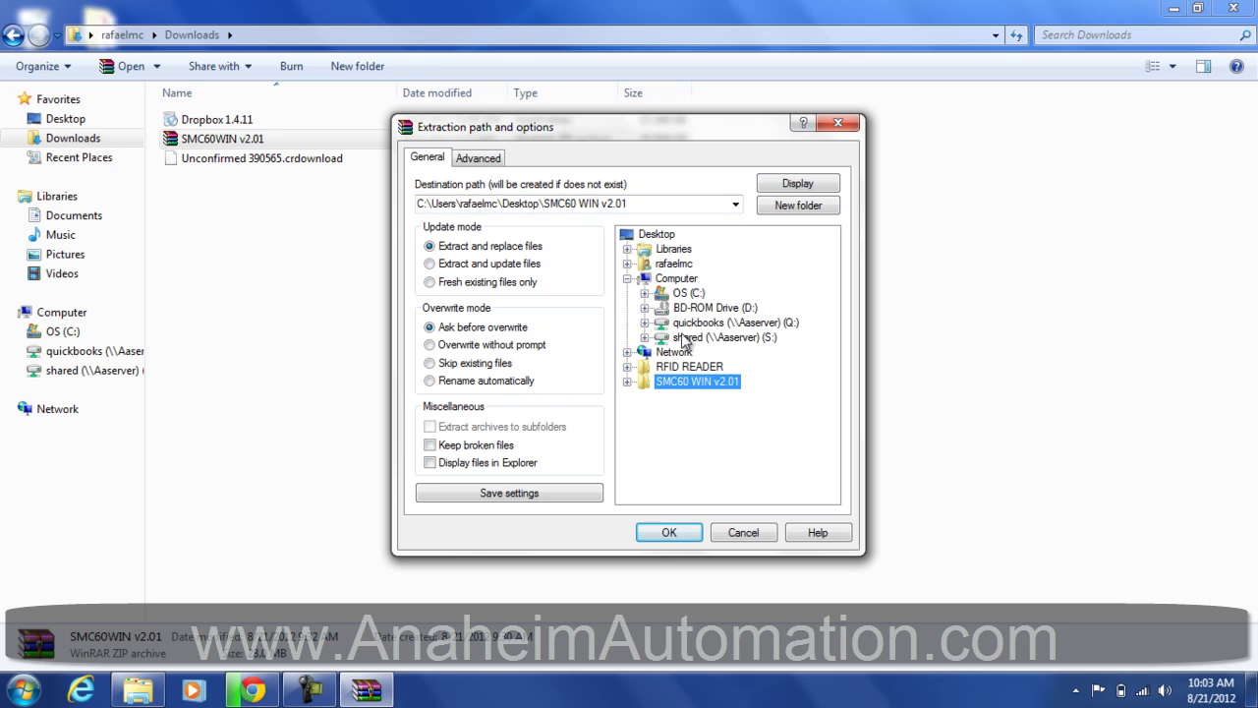
pyautogui.click(669, 533)
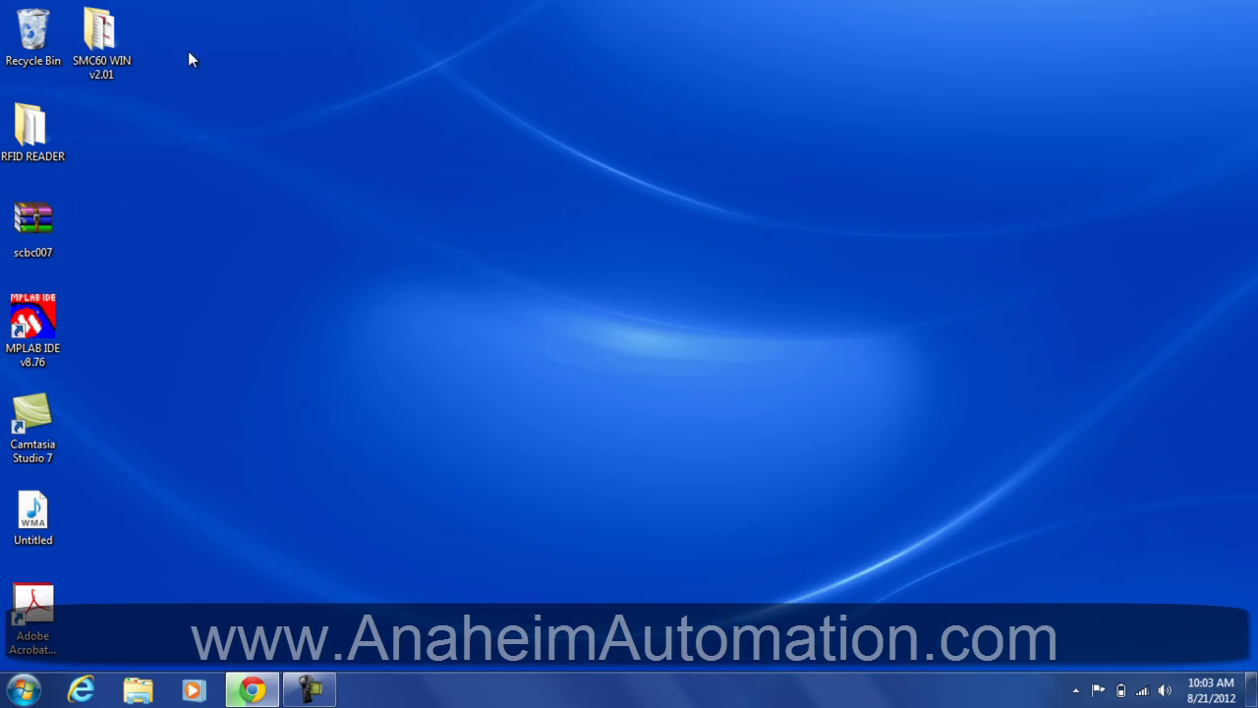
pyautogui.doubleClick(98, 45)
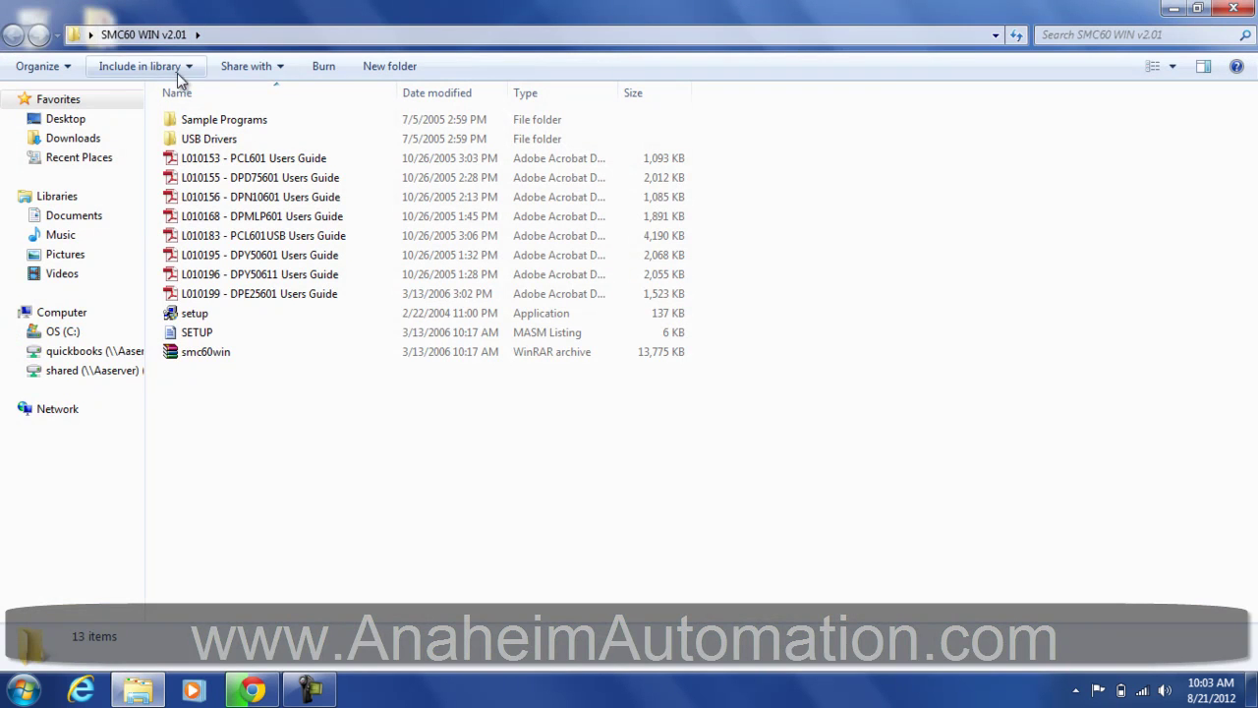
pyautogui.click(207, 140)
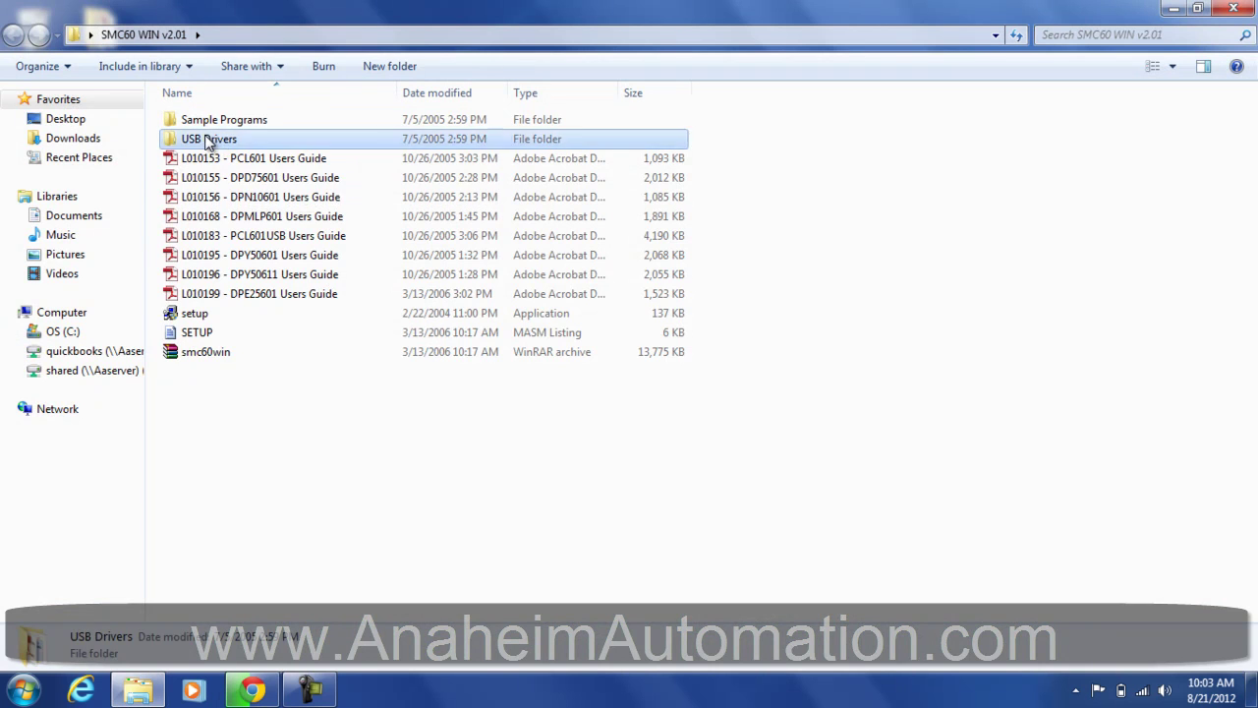
pyautogui.doubleClick(207, 140)
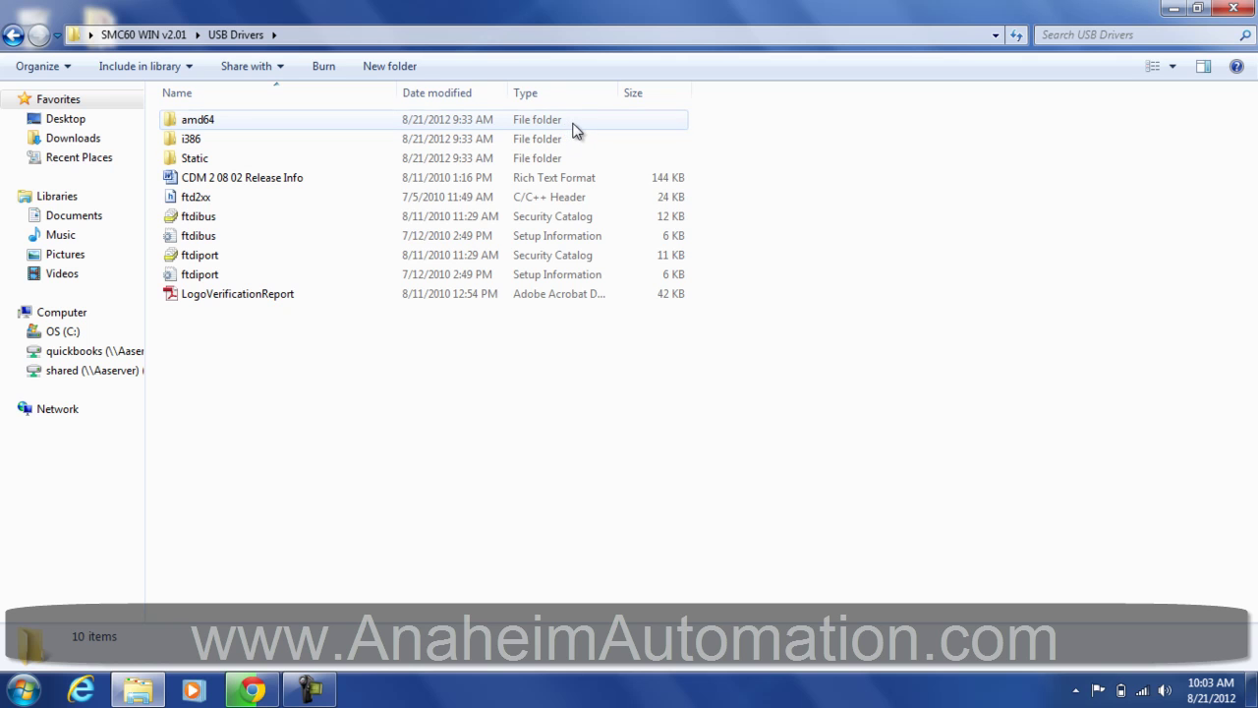
pyautogui.click(1234, 9)
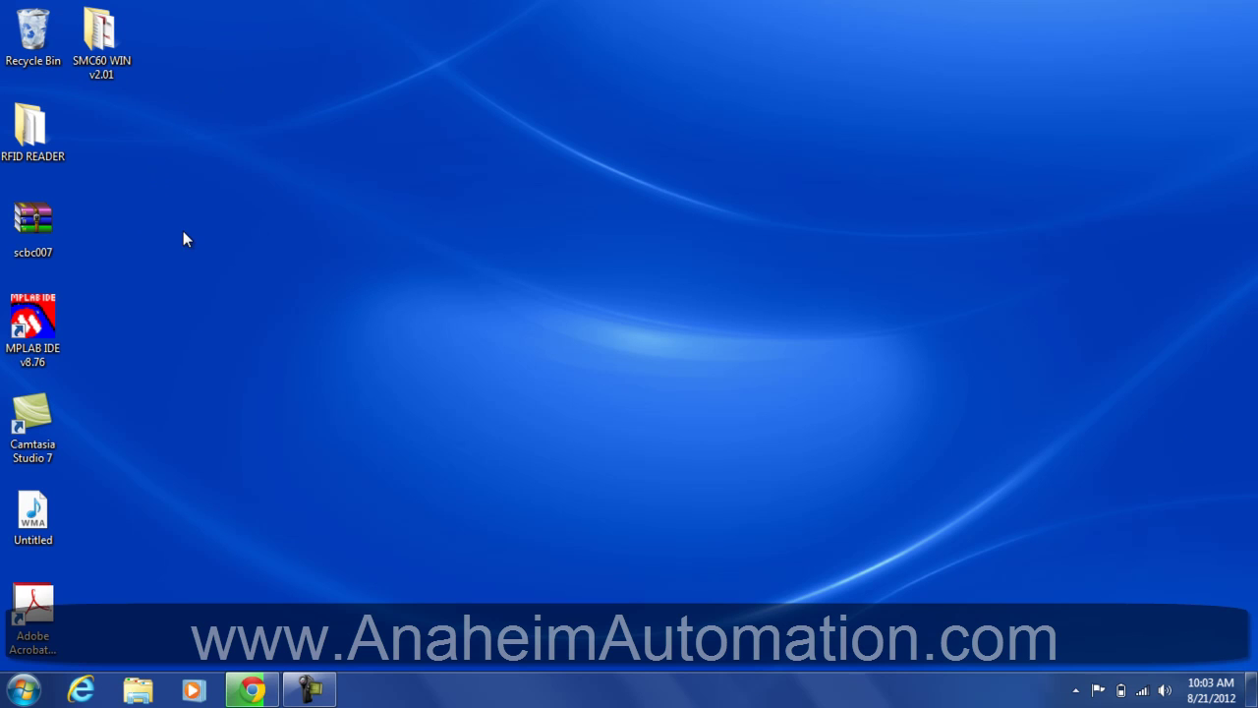
# - Open Computer Management from the Computer entry and view Device Manager's flagged USB Serial Port
pyautogui.click(24, 690)
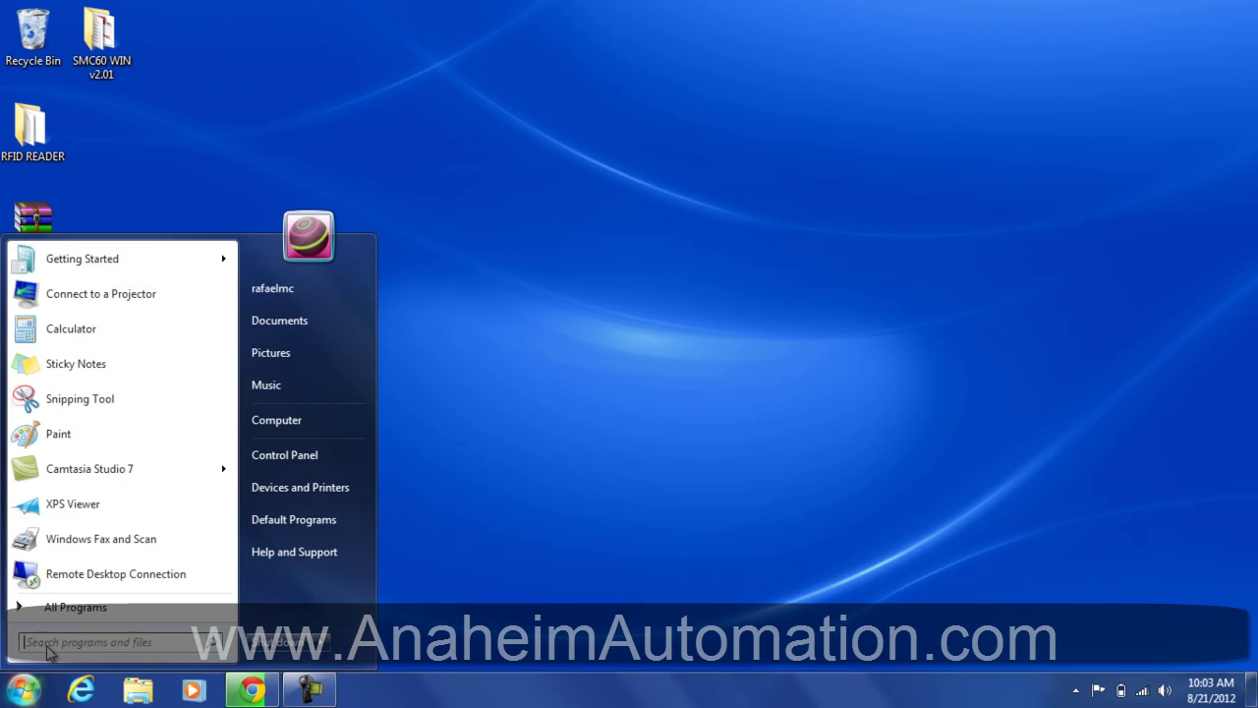
pyautogui.rightClick(317, 424)
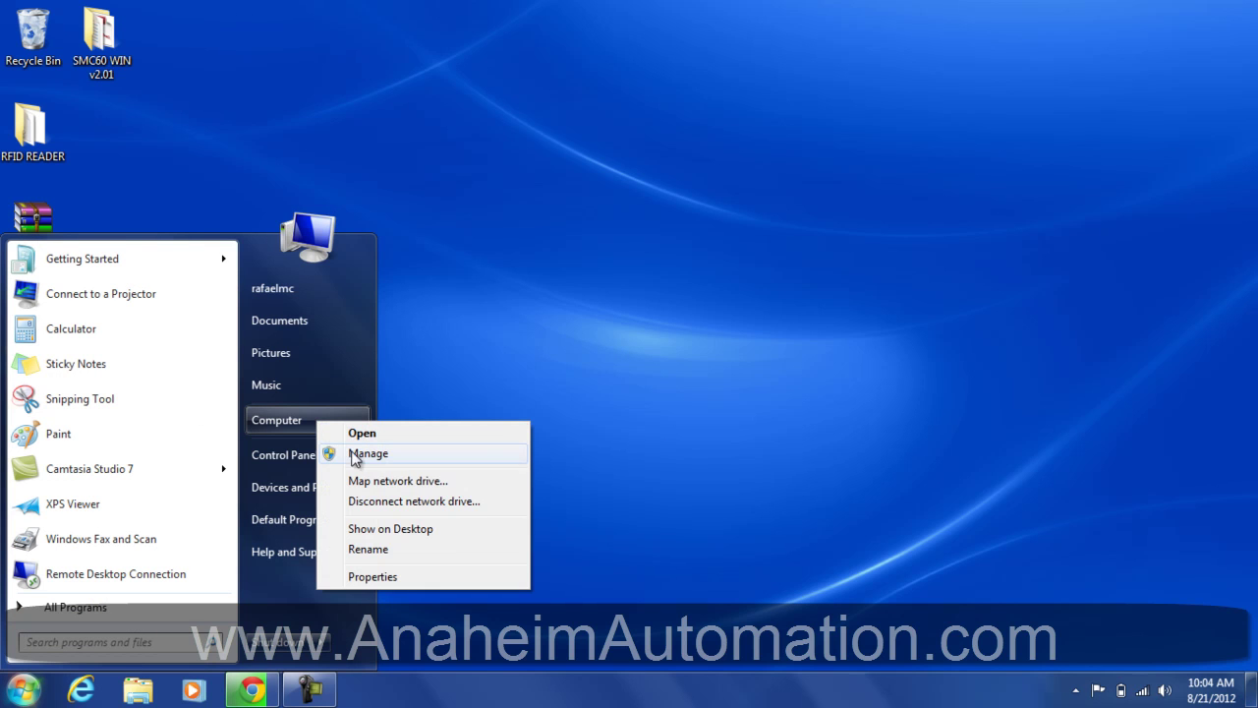
pyautogui.click(356, 456)
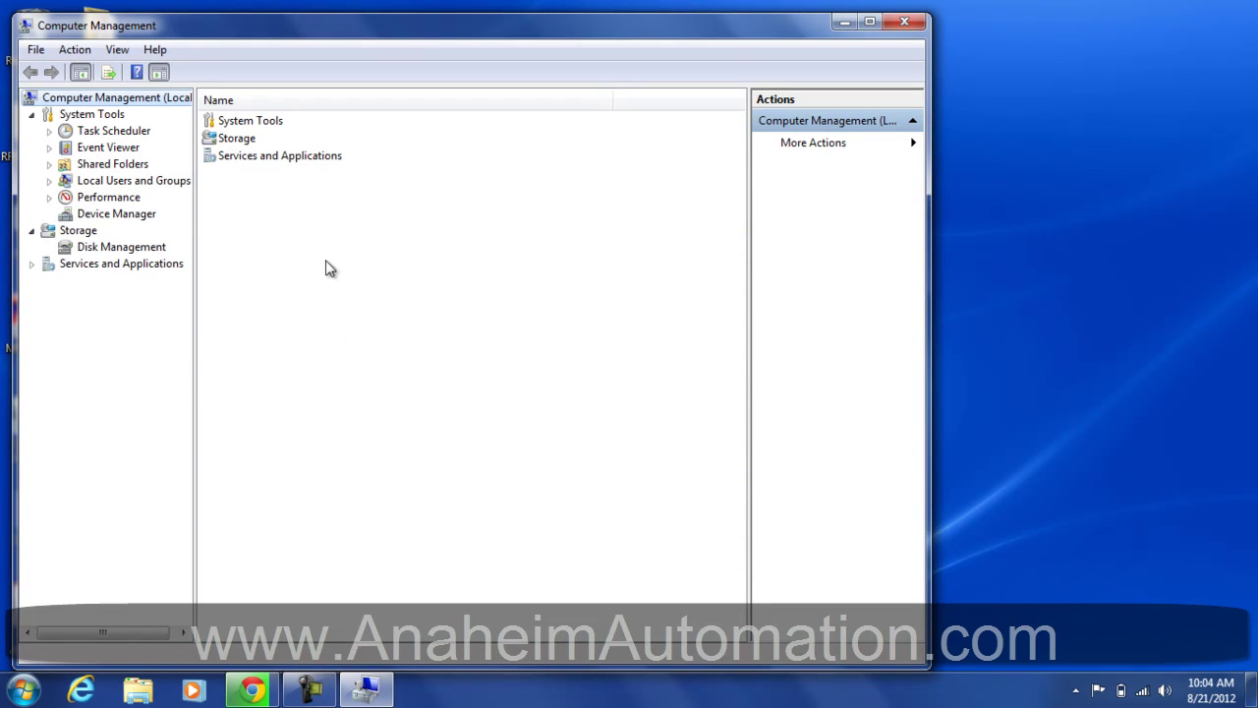
pyautogui.click(120, 214)
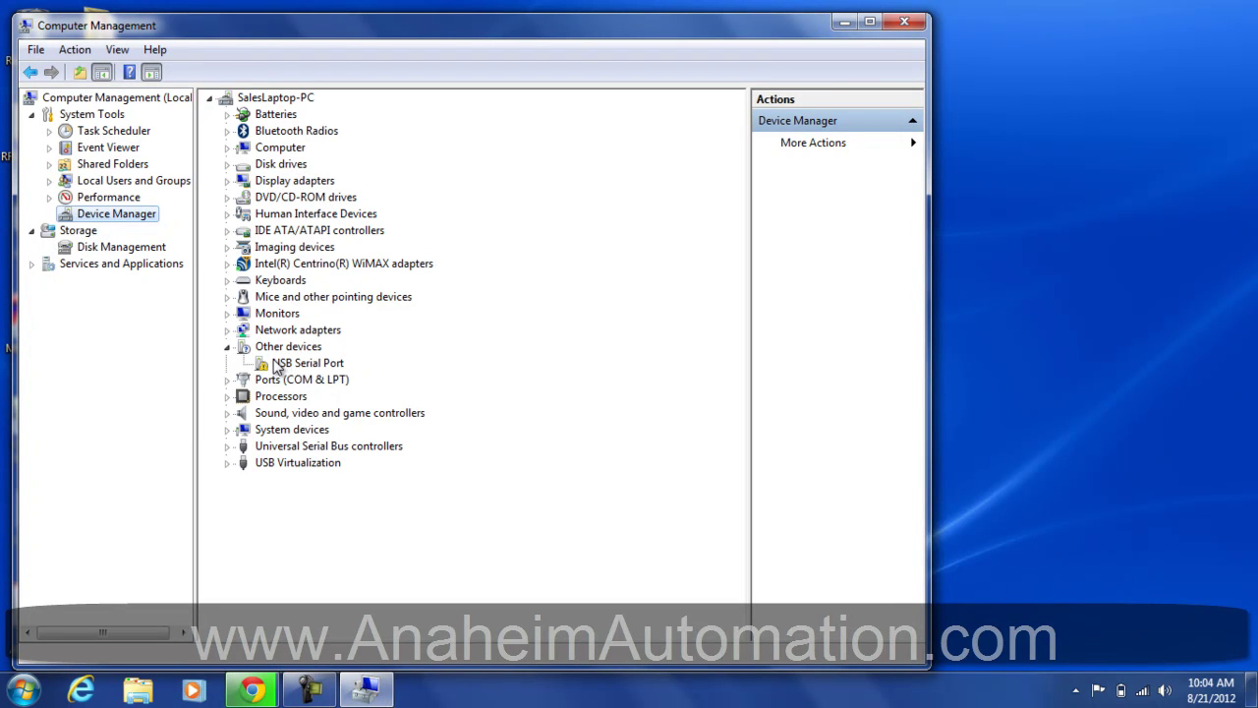
# - Start a manual driver update from the USB Serial Port's Driver properties
pyautogui.click(288, 365)
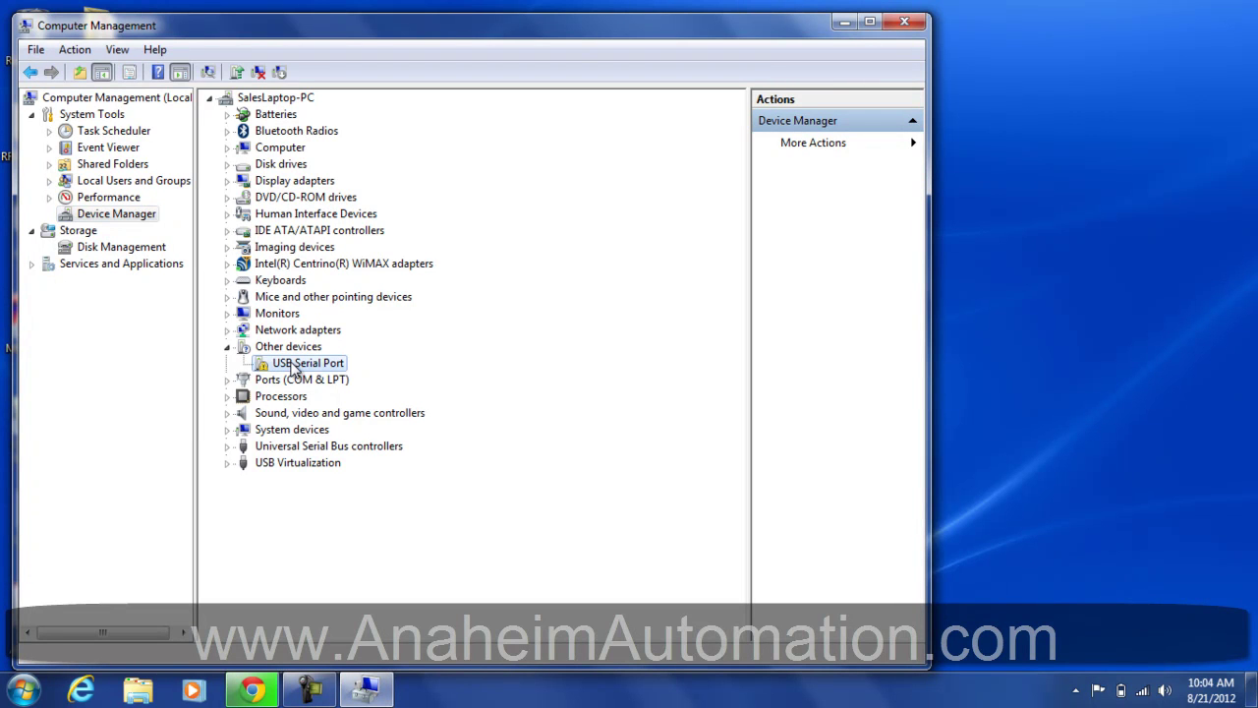
pyautogui.rightClick(291, 363)
pyautogui.click(354, 471)
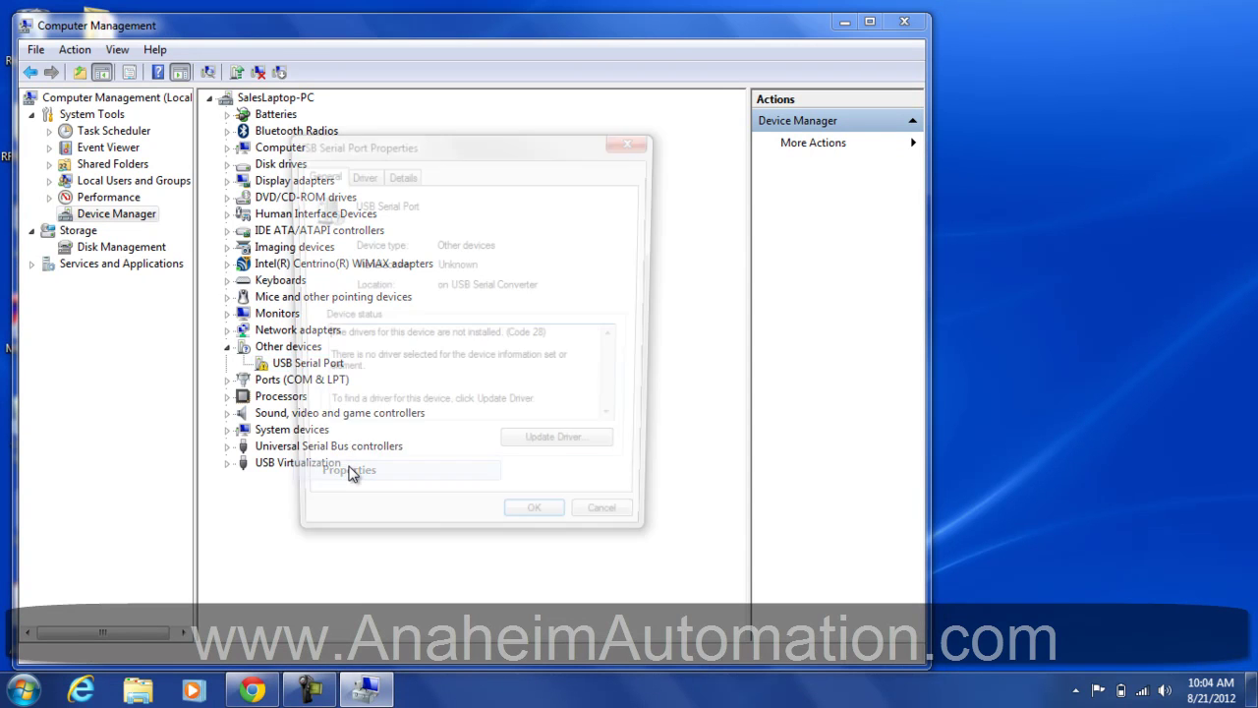
pyautogui.click(361, 174)
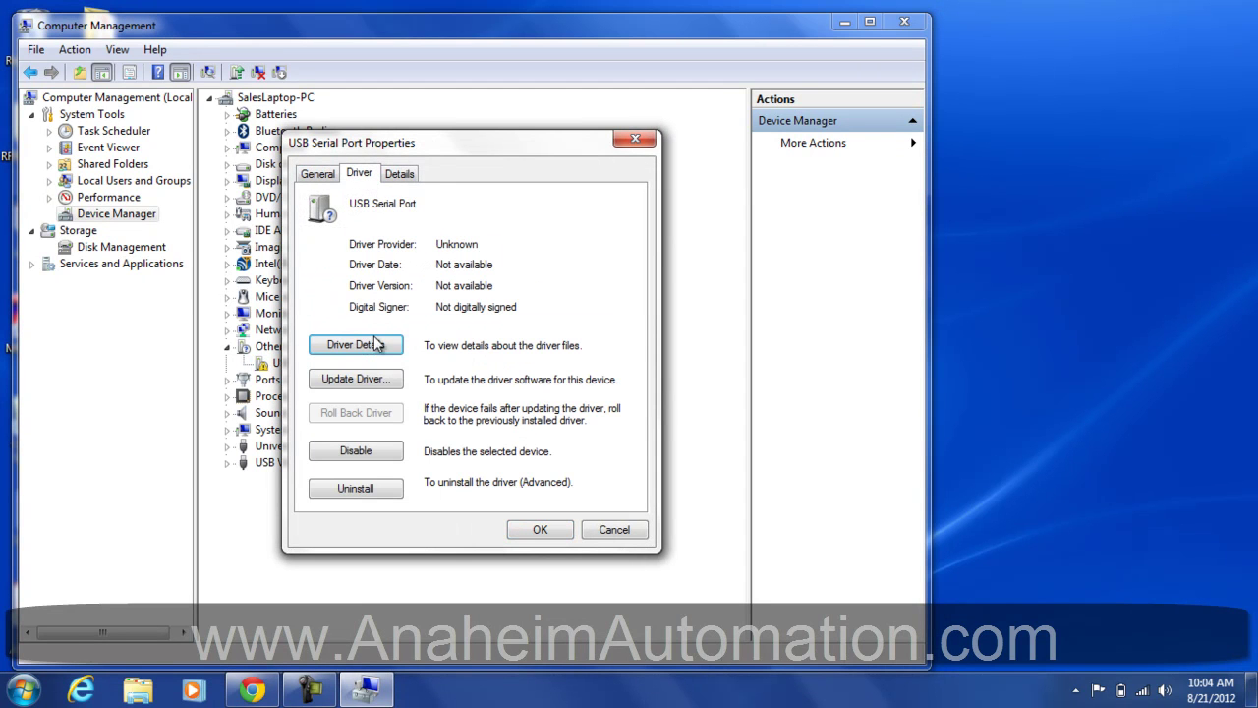
pyautogui.click(355, 380)
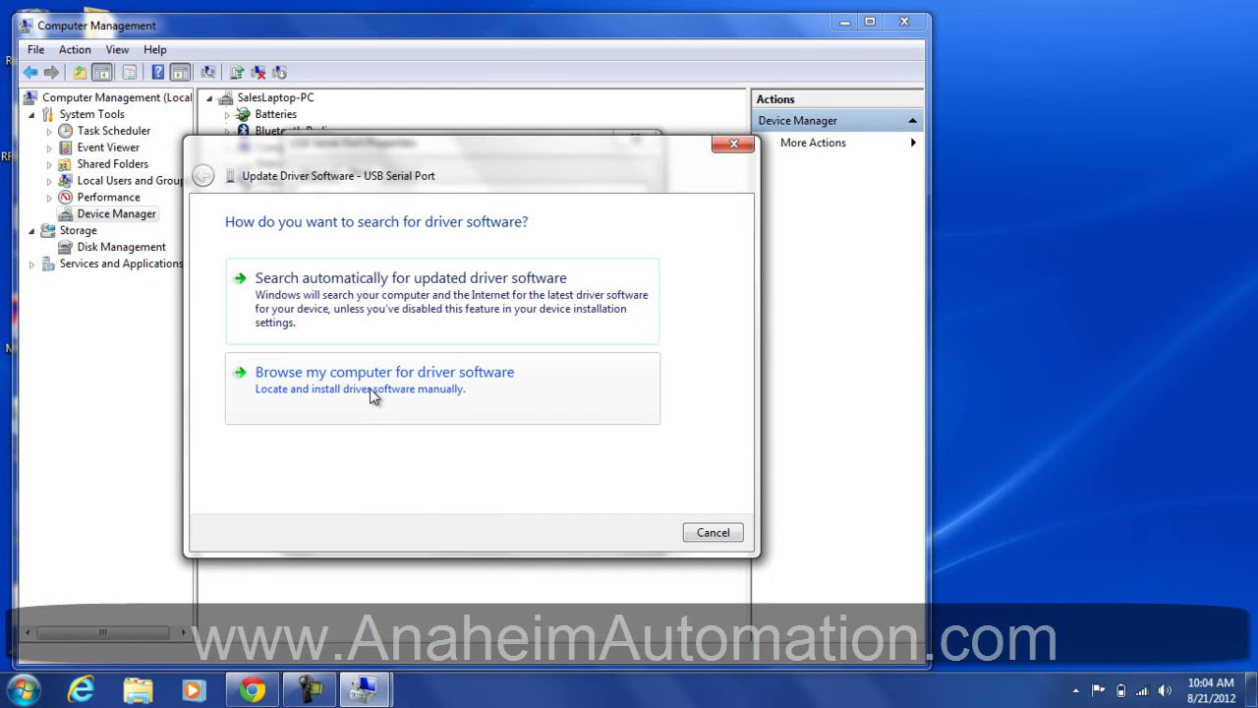
pyautogui.click(372, 384)
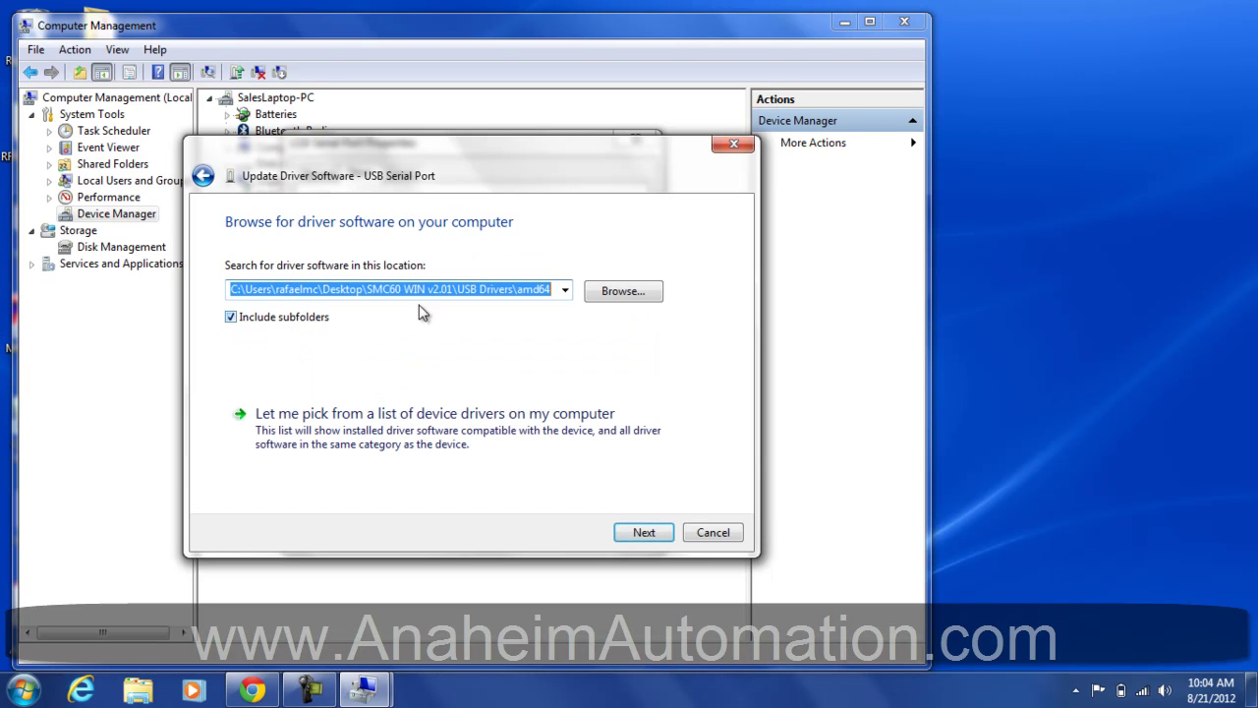
# - Install the driver from SMC60 WIN v2.01\USB Drivers, so the port becomes COM7
pyautogui.click(623, 291)
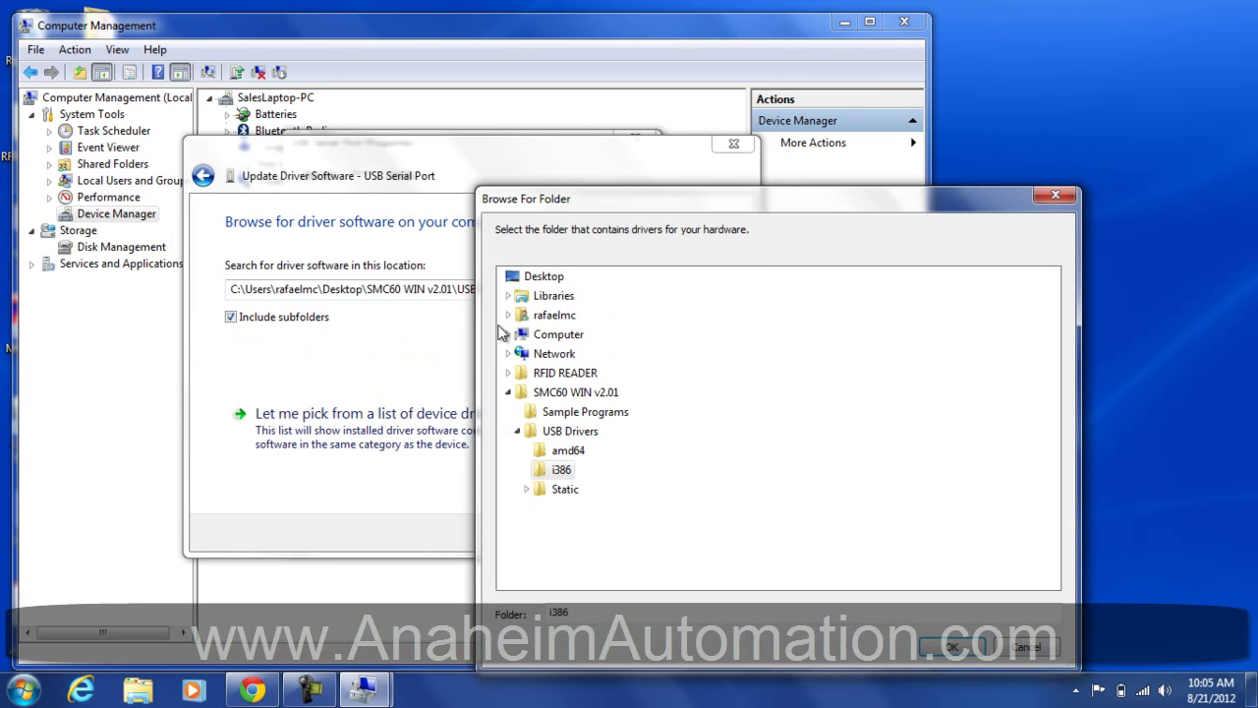
pyautogui.click(557, 433)
pyautogui.click(952, 645)
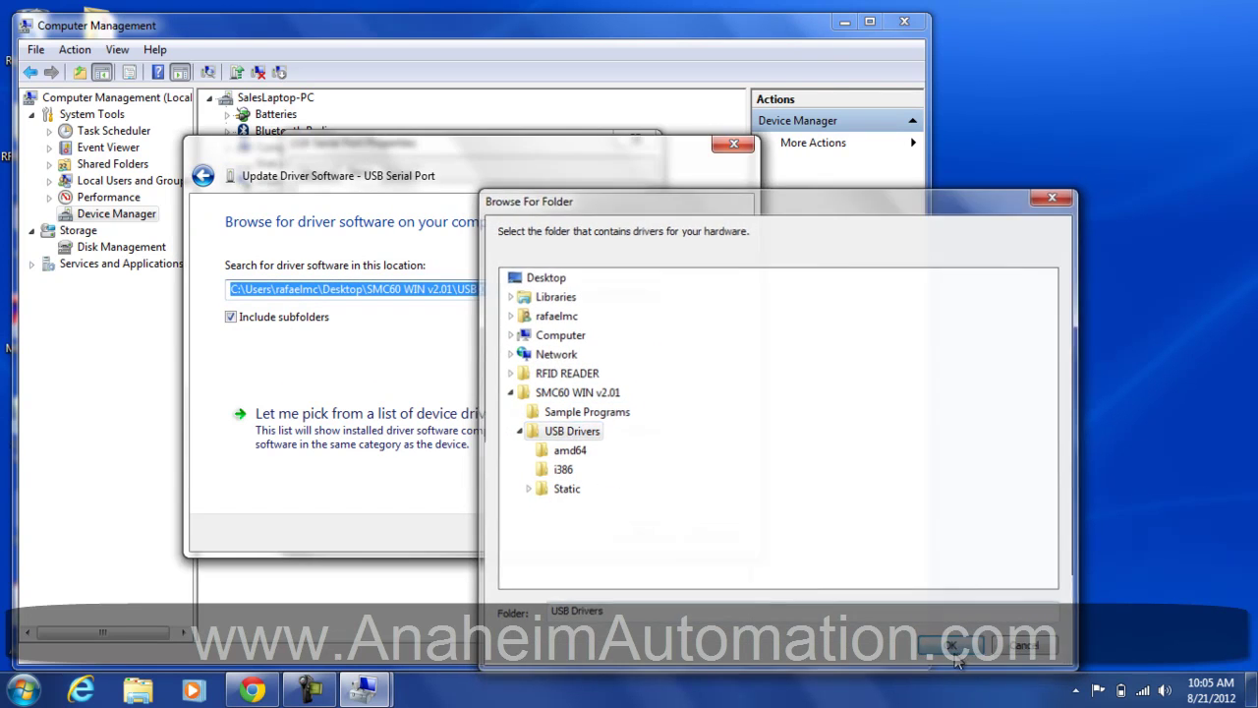
pyautogui.click(647, 533)
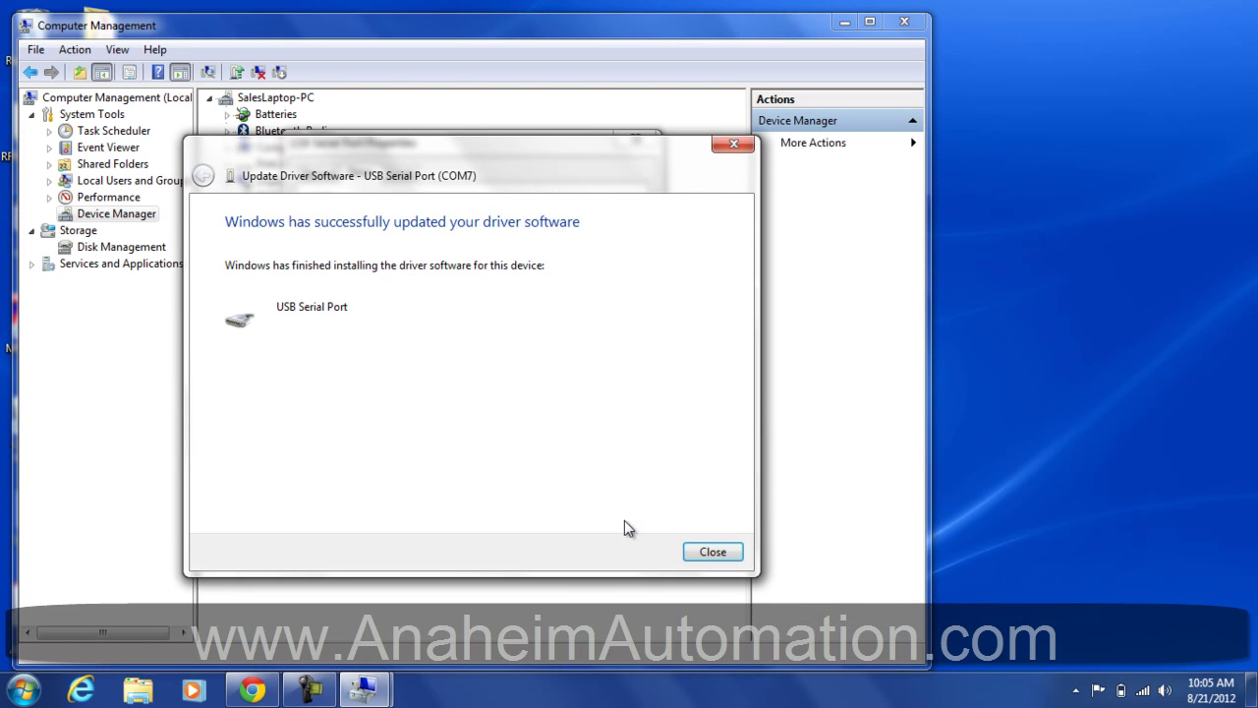
pyautogui.click(700, 553)
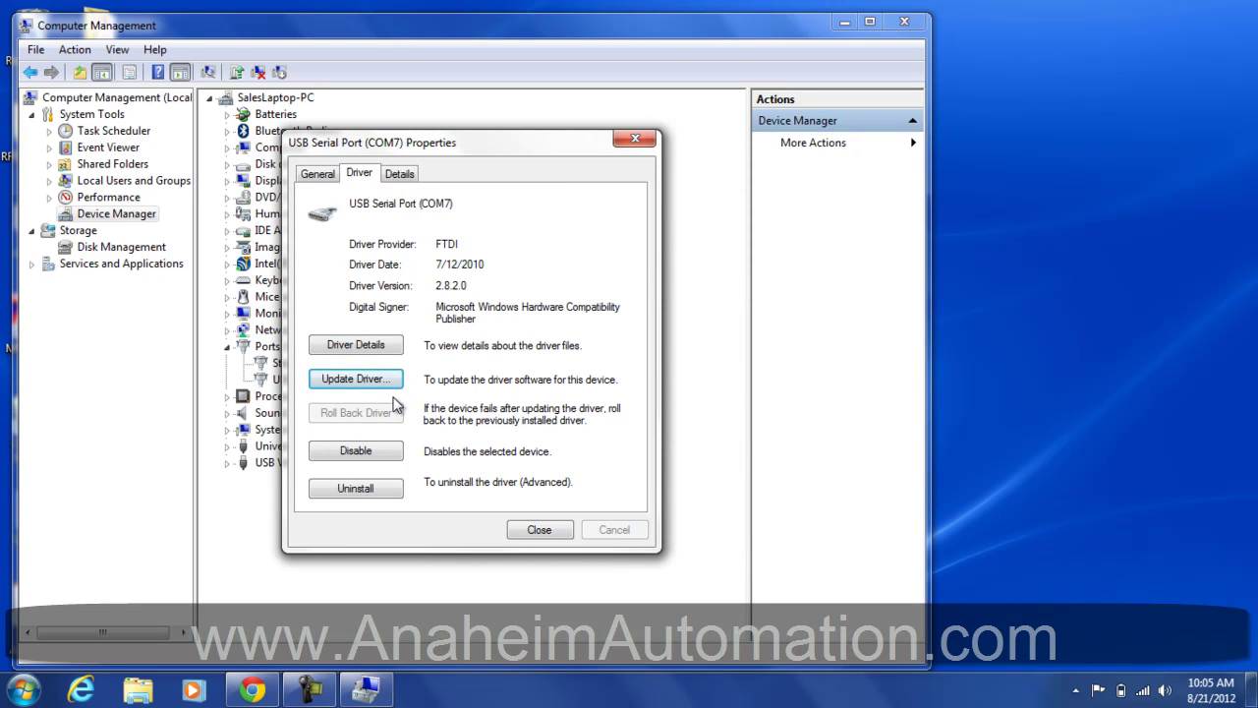
# - Search the USB Drivers folder again for COM7, confirming the best driver is already installed
pyautogui.click(382, 380)
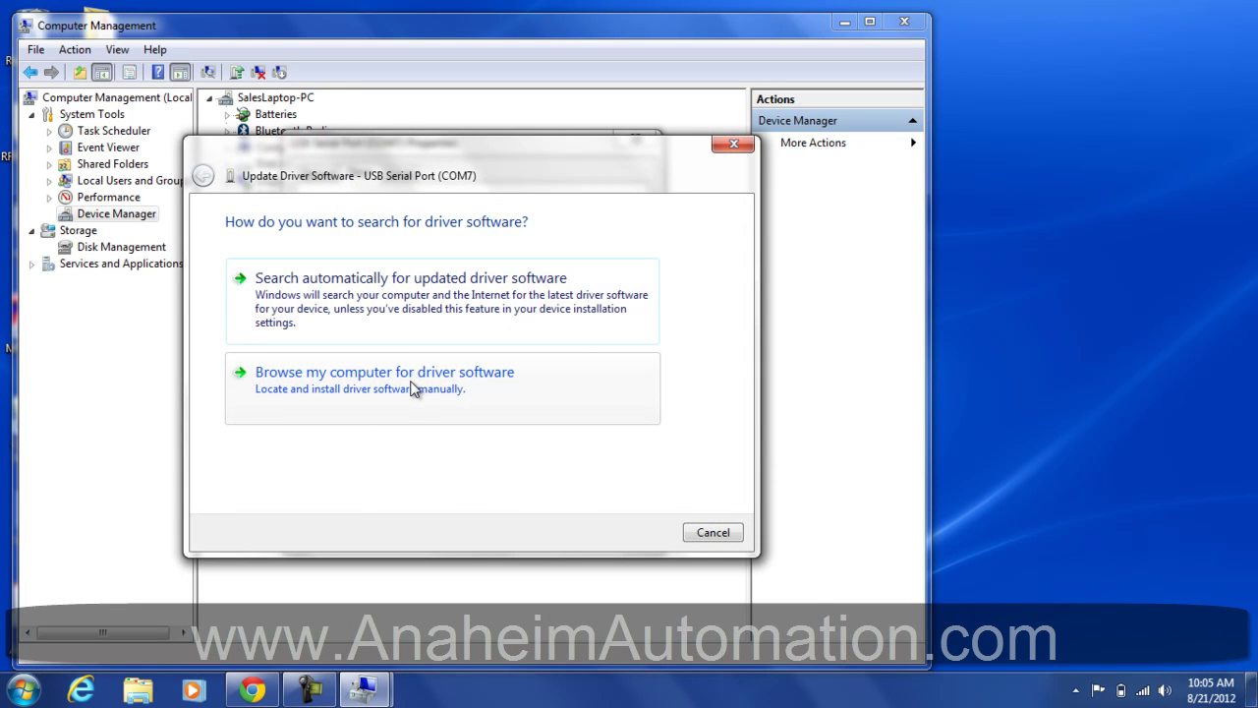
pyautogui.click(414, 383)
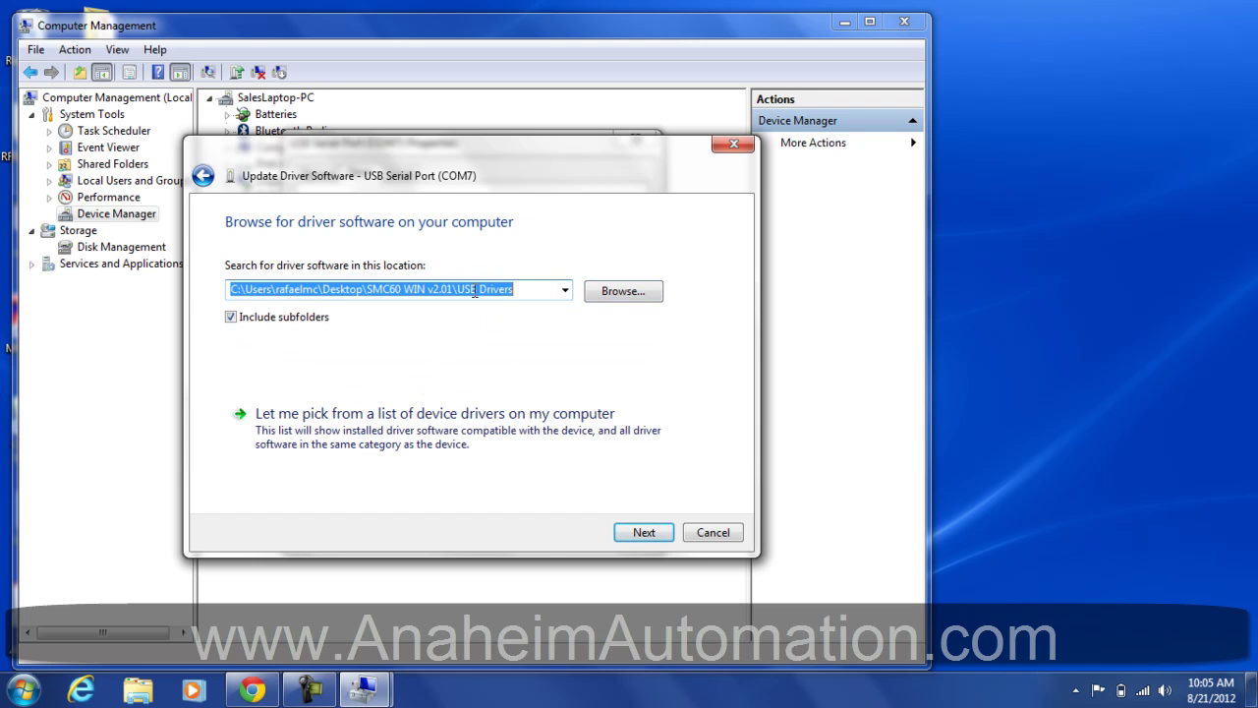
pyautogui.click(619, 292)
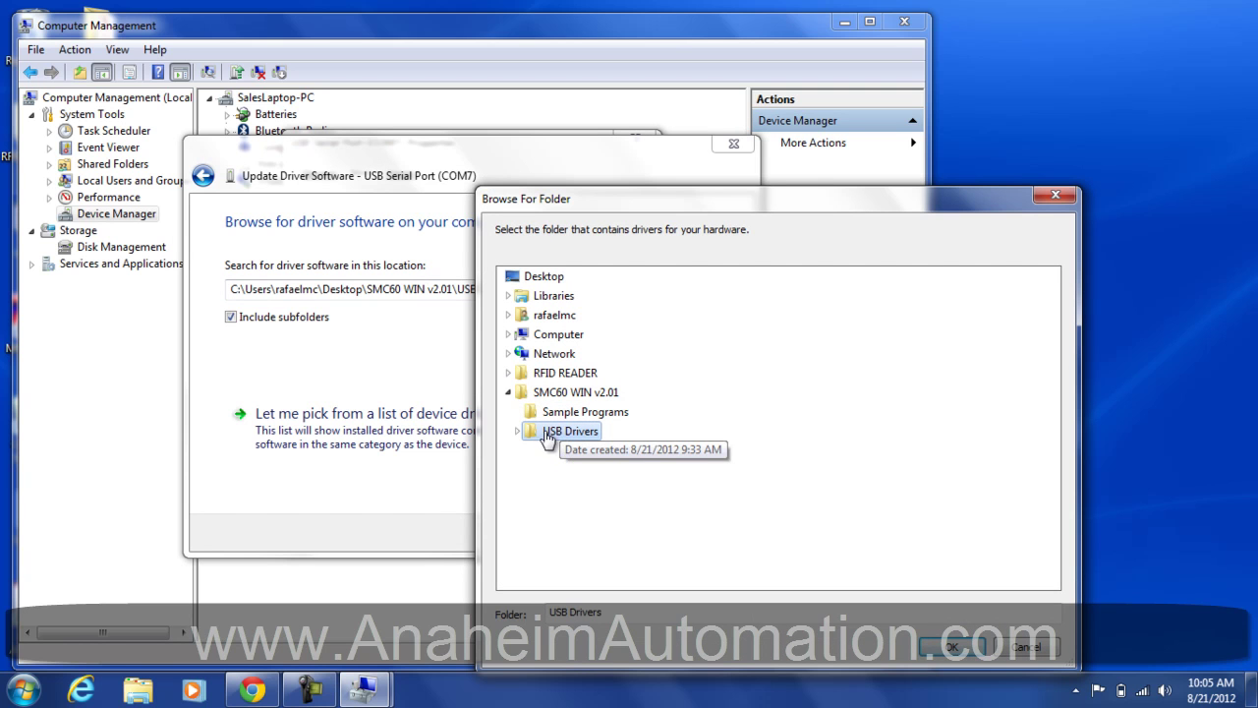
pyautogui.click(961, 647)
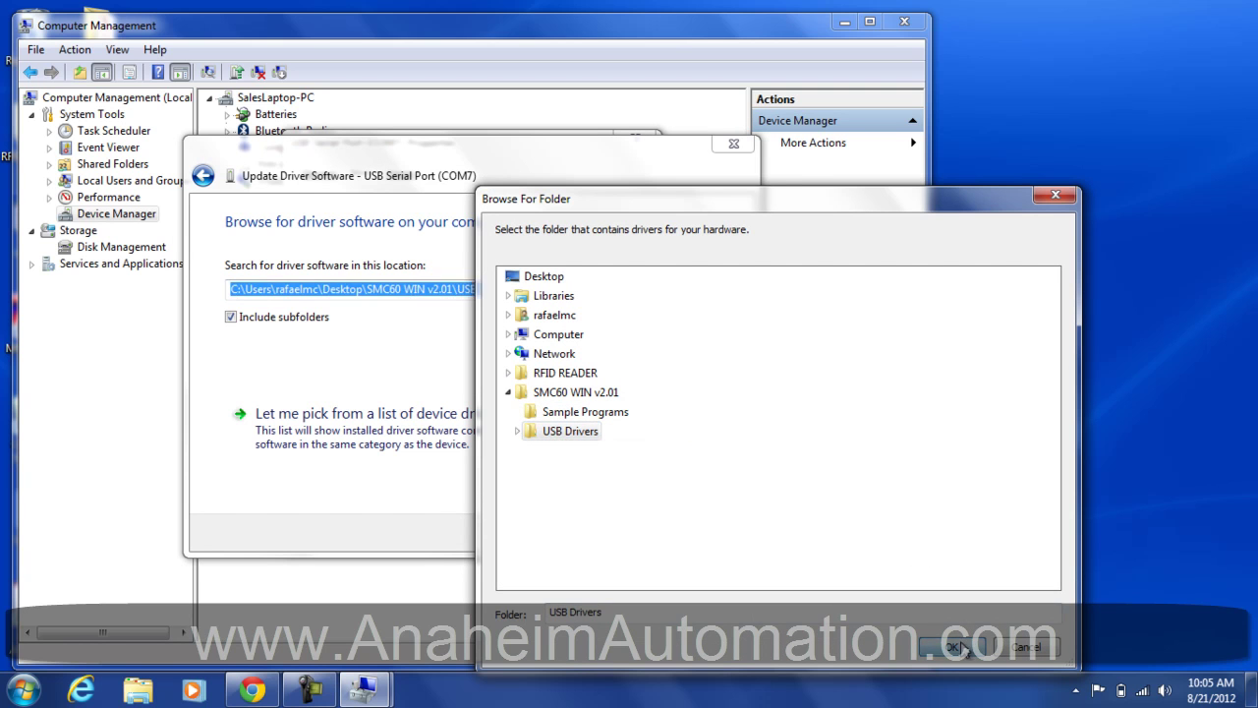
pyautogui.click(643, 531)
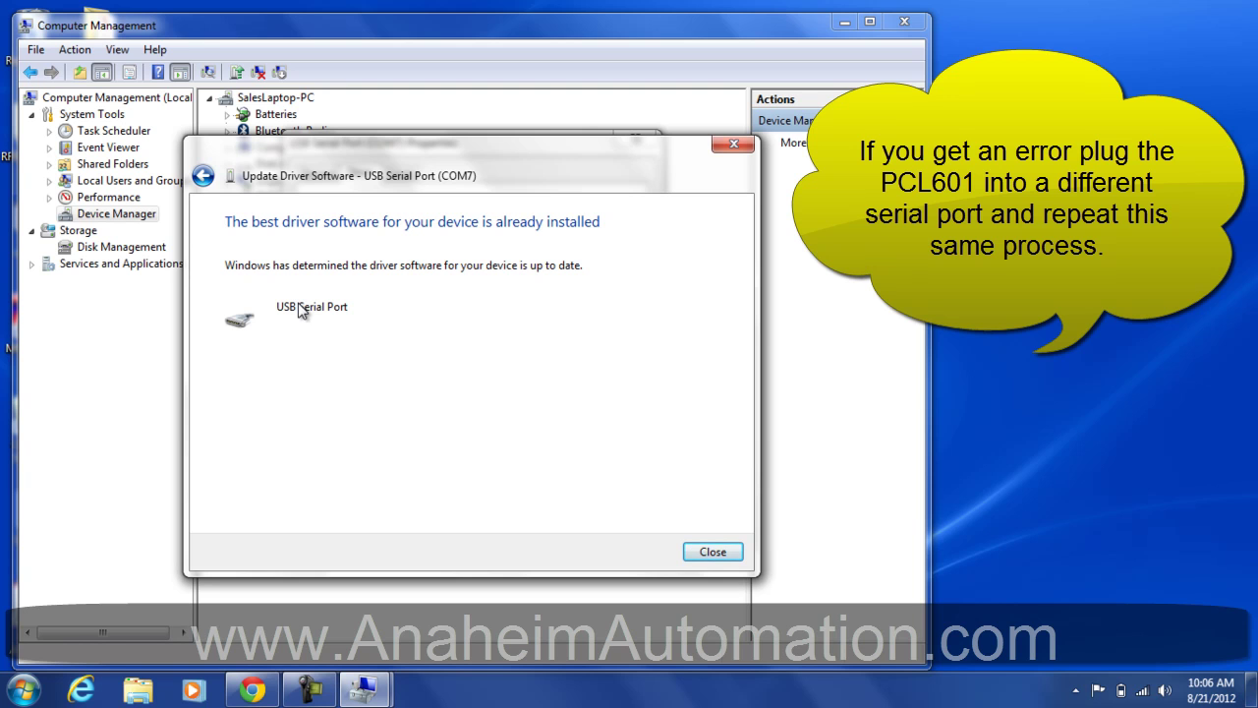
# - Close the update wizard, the COM7 Properties dialog and Computer Management
pyautogui.click(722, 549)
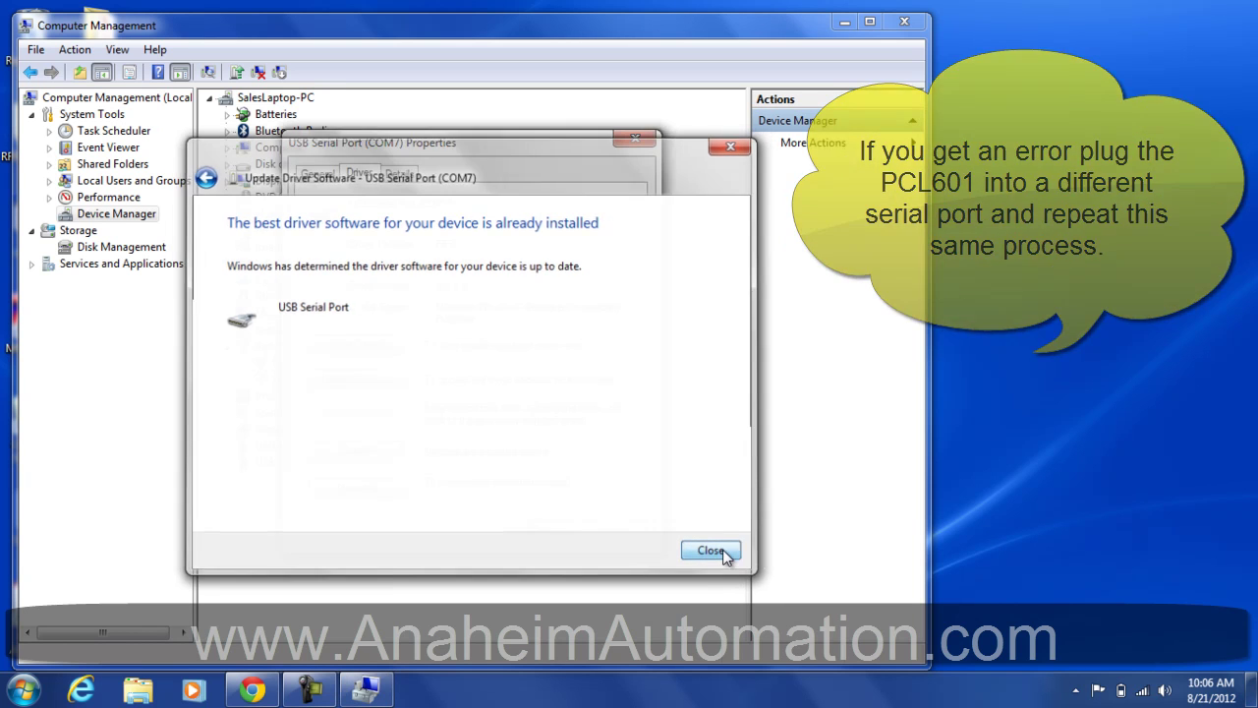
pyautogui.click(543, 532)
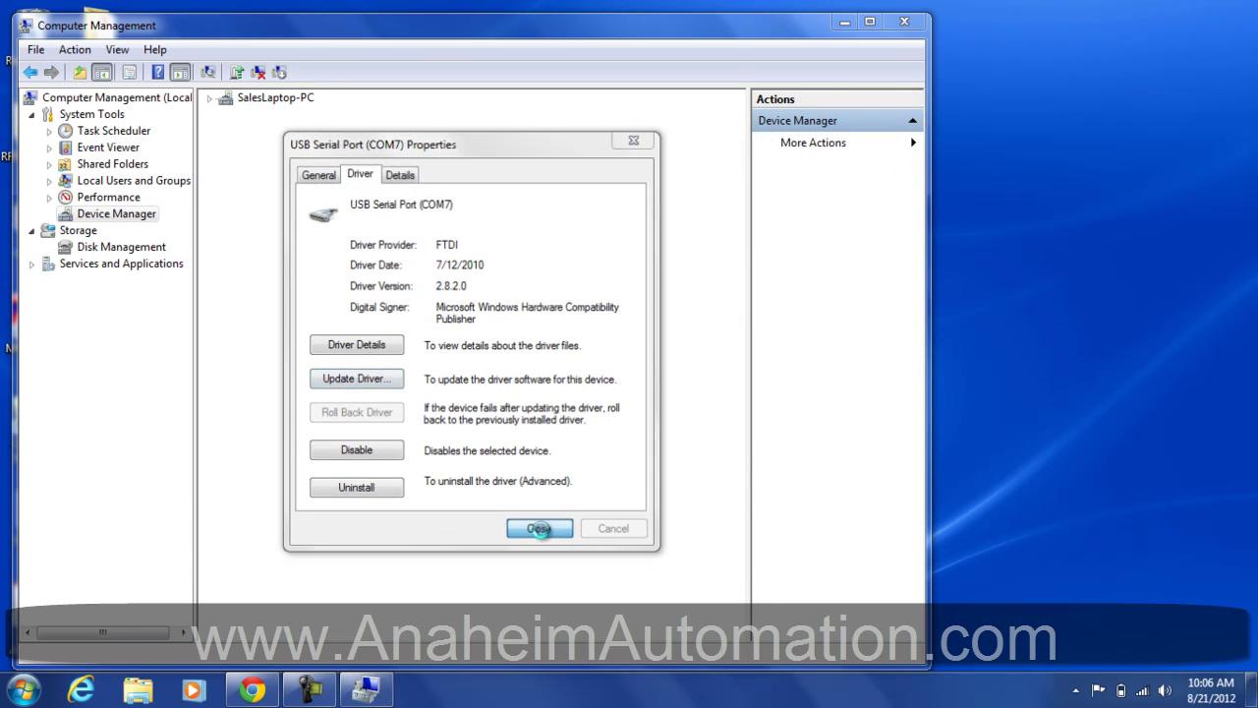
pyautogui.click(904, 25)
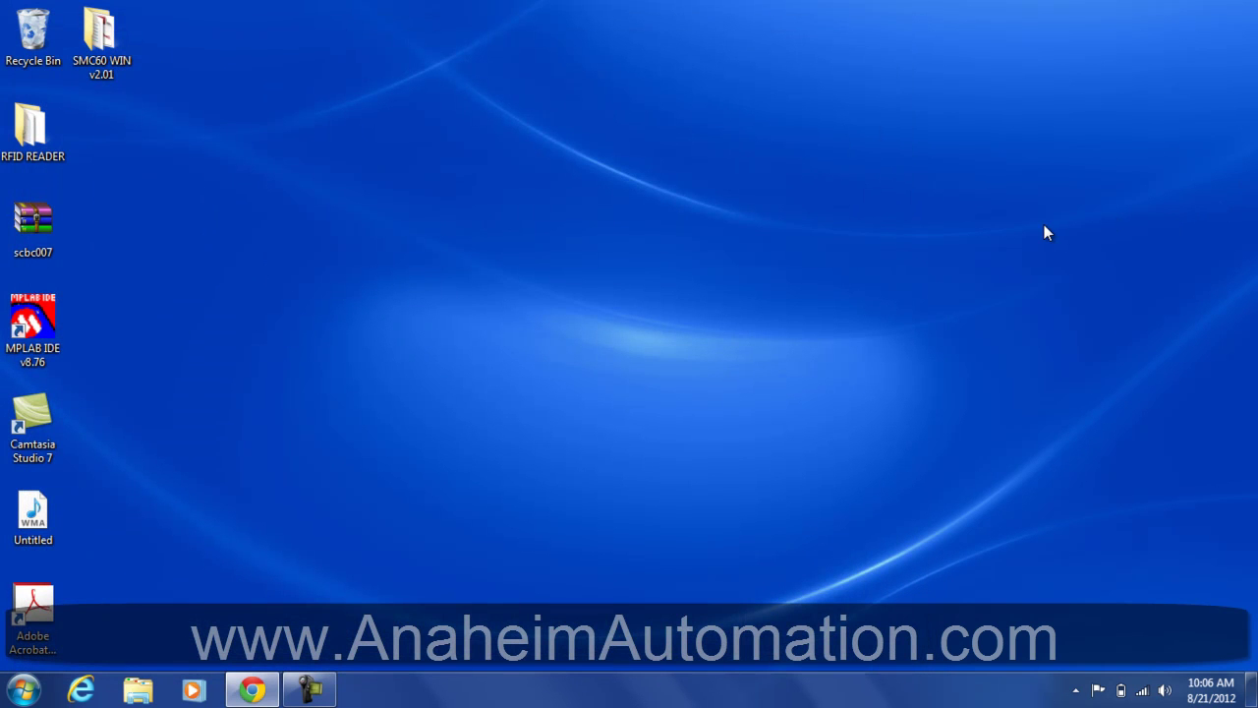